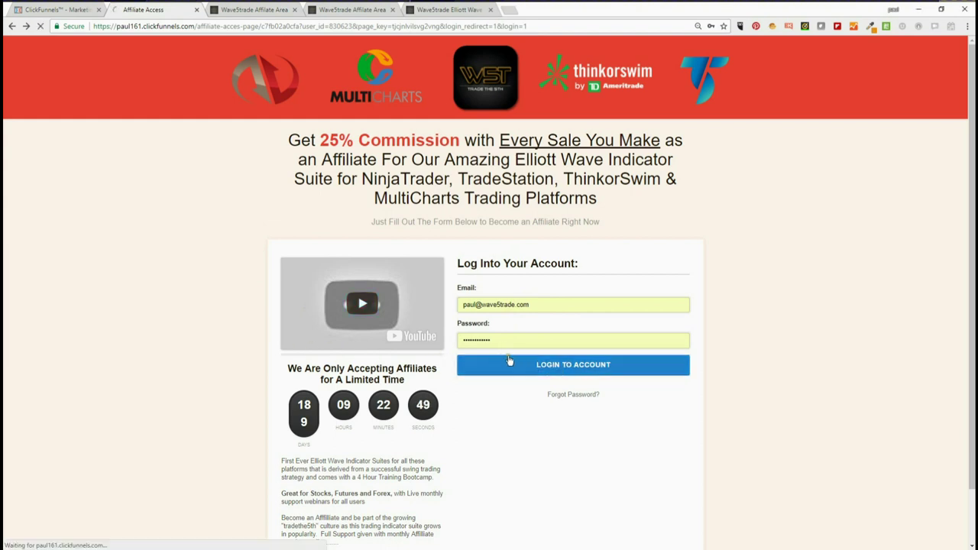
Log in and scroll through the per-funnel breakdown, MTB Pro to WaveStrade Store, all at $0.00
left_click(530, 367)
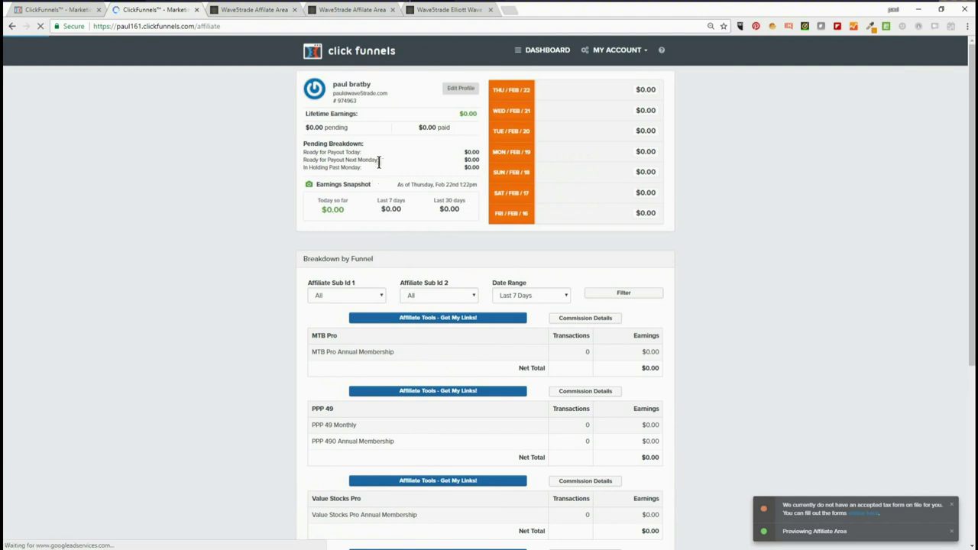
mouse_move(369, 162)
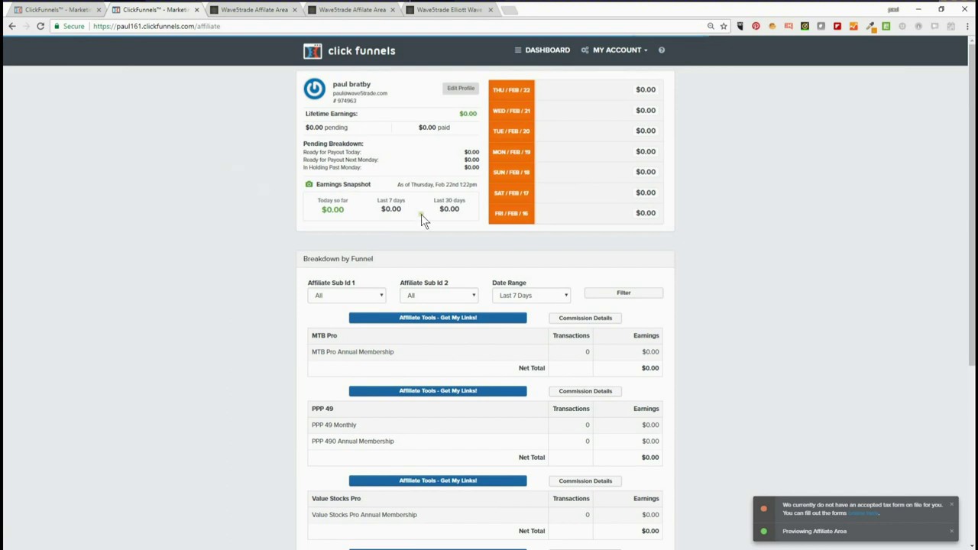
scroll(309, 229, "down", 3)
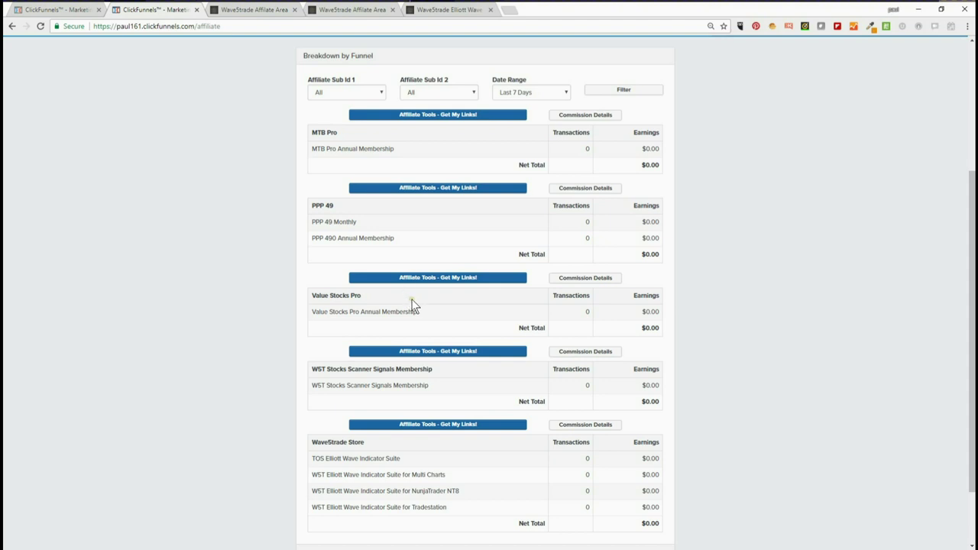
scroll(420, 304, "down", 2)
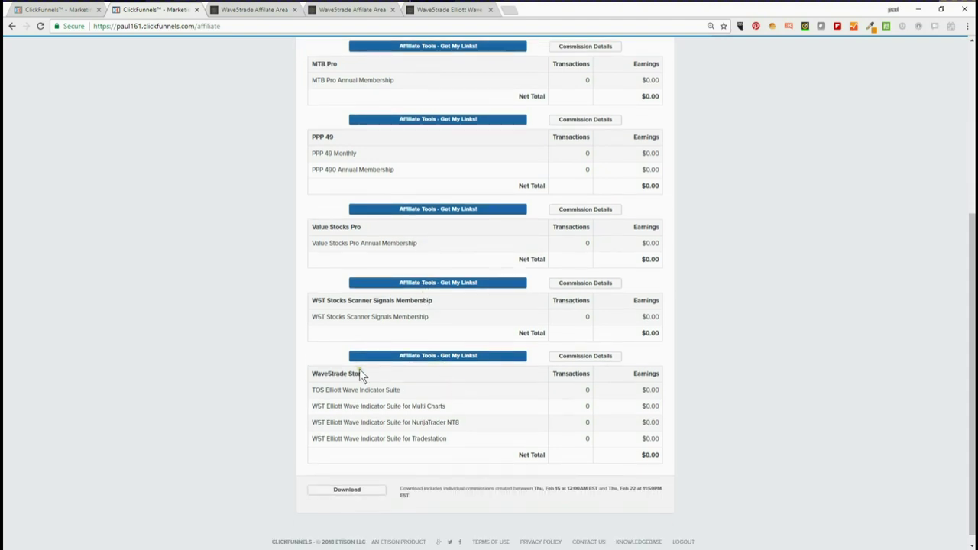
scroll(344, 375, "down", 1)
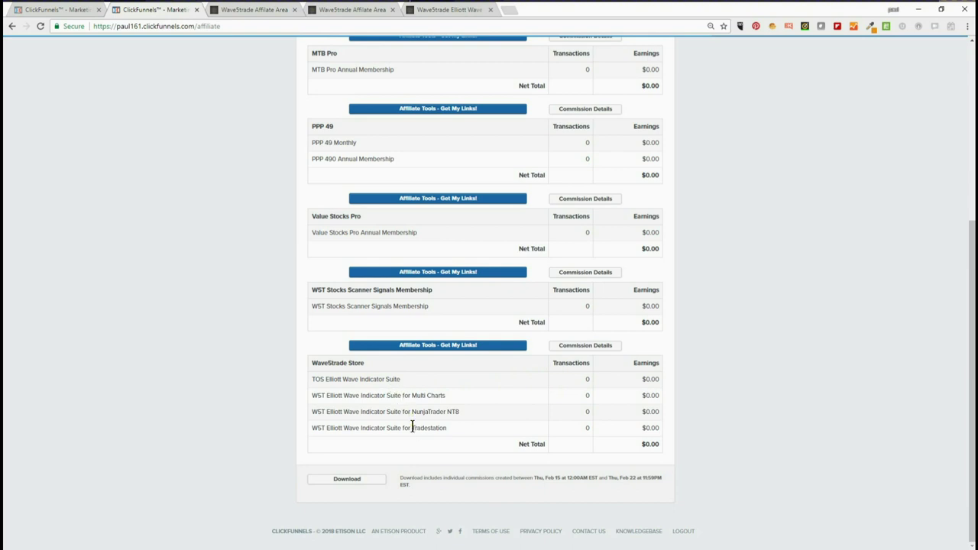
Open WaveStrade Store's affiliate tools and browse the 300x250 and 728x90 banner ads down to the email subject lines
left_click(444, 347)
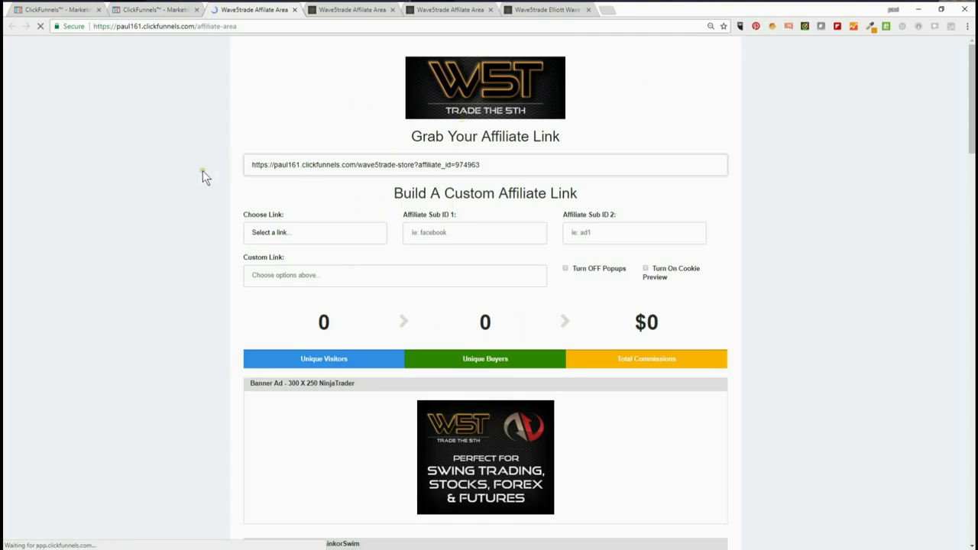
scroll(202, 171, "down", 3)
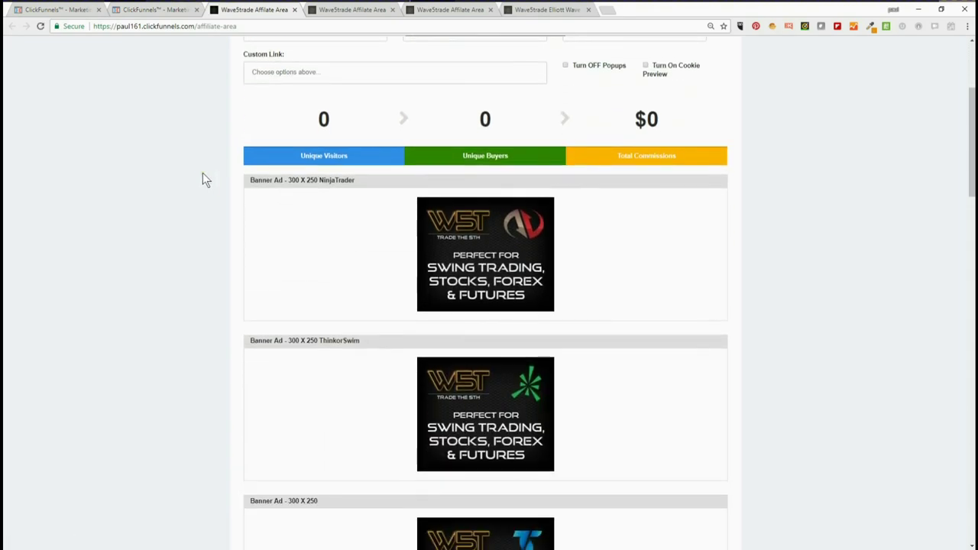
scroll(204, 180, "down", 1)
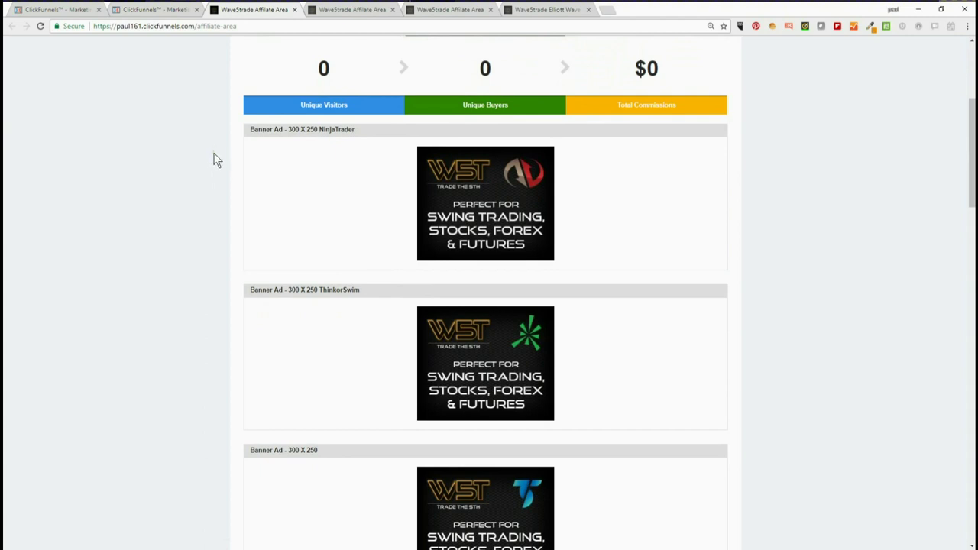
scroll(214, 159, "down", 1)
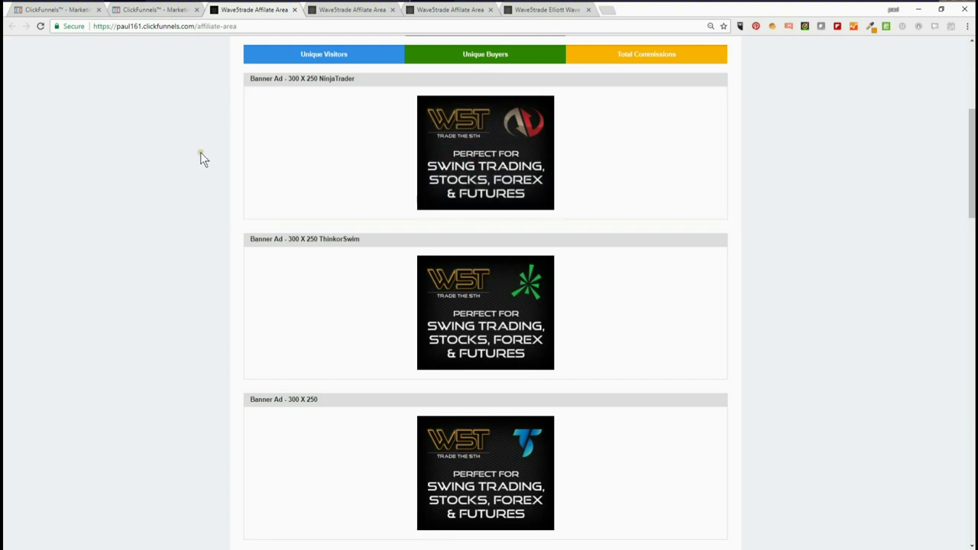
scroll(200, 156, "down", 5)
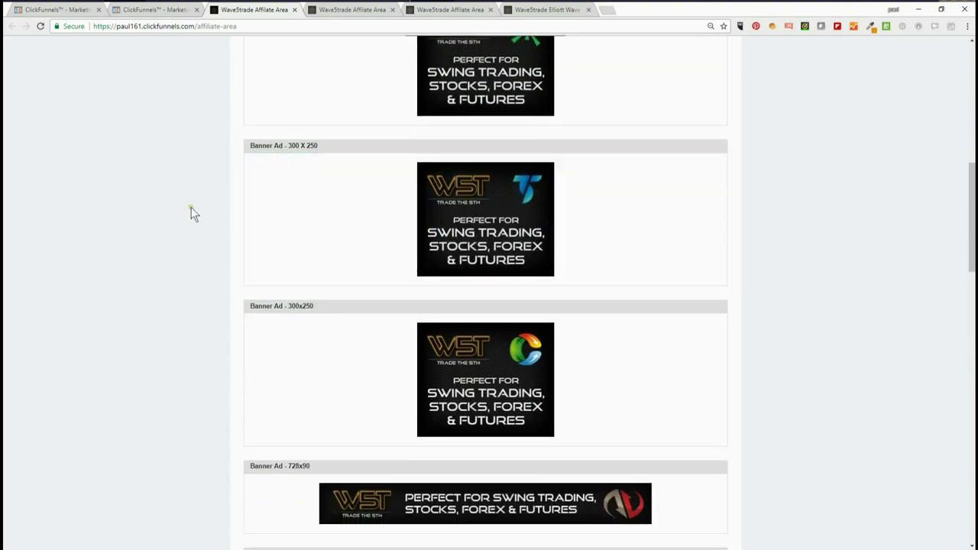
scroll(183, 207, "down", 6)
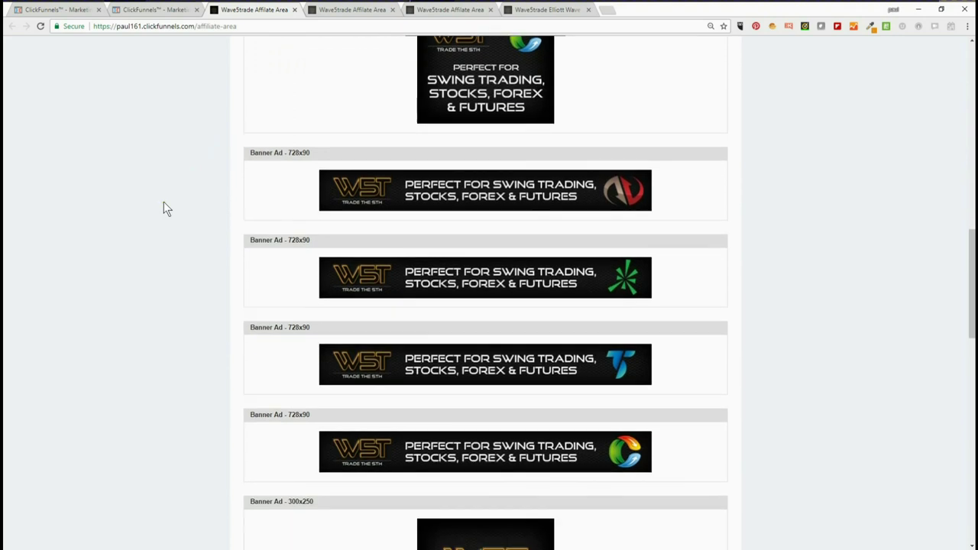
scroll(184, 183, "down", 1)
scroll(211, 156, "down", 1)
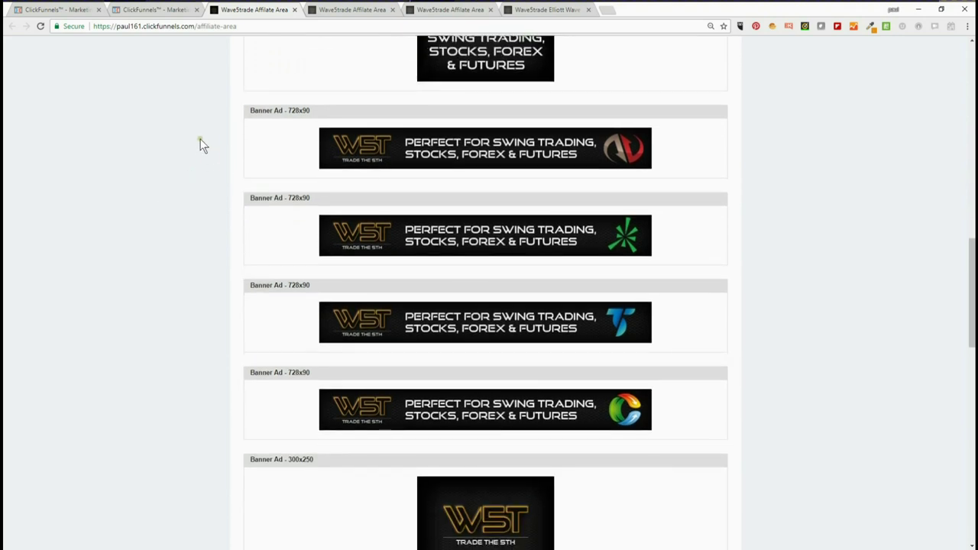
scroll(205, 146, "down", 5)
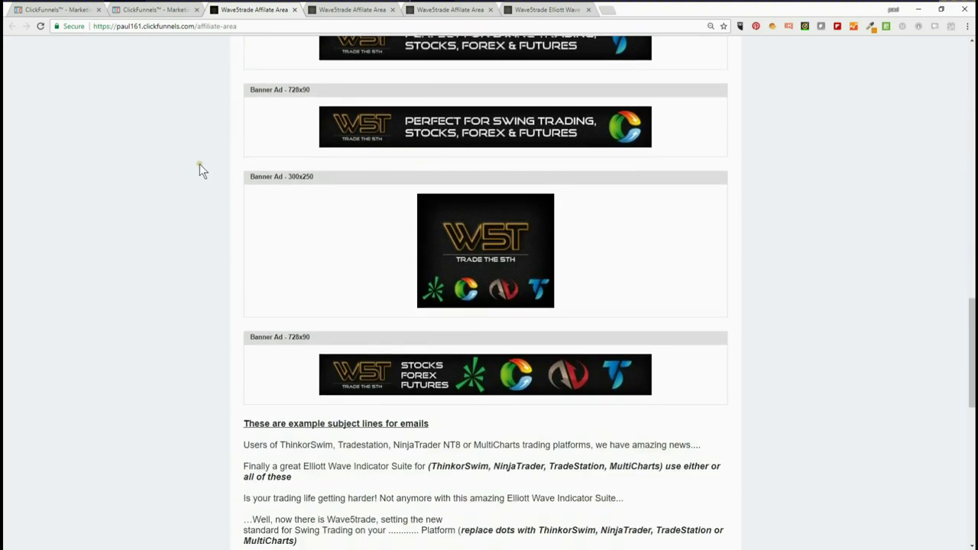
mouse_move(292, 178)
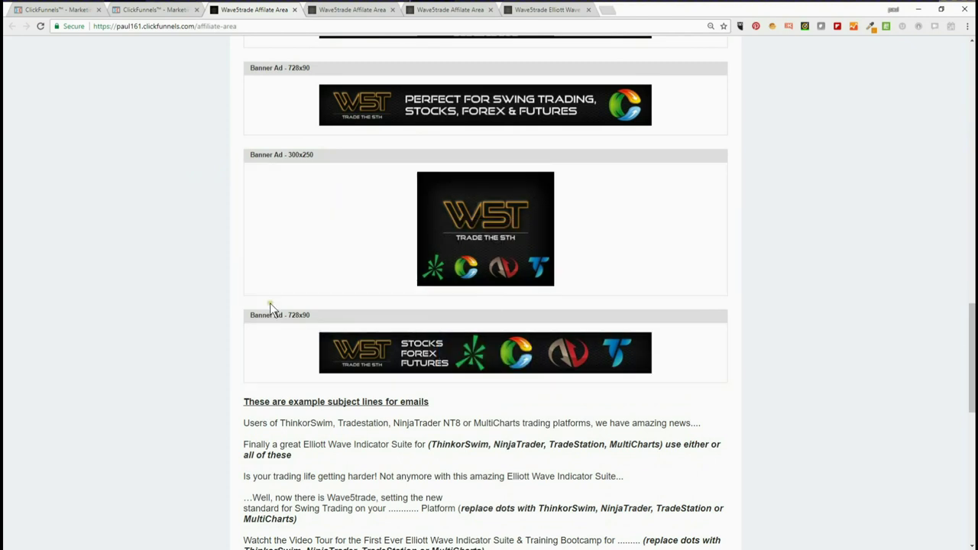
scroll(275, 310, "down", 4)
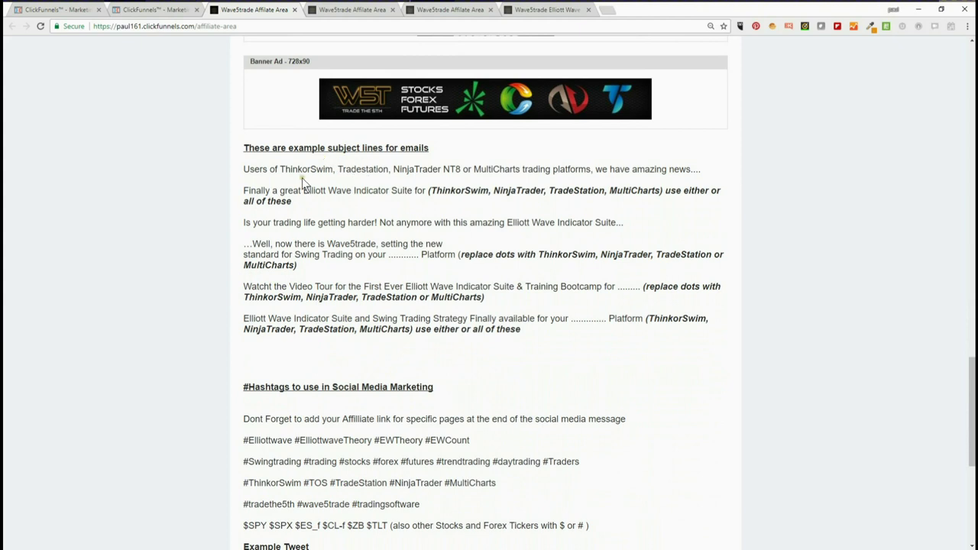
scroll(376, 325, "down", 2)
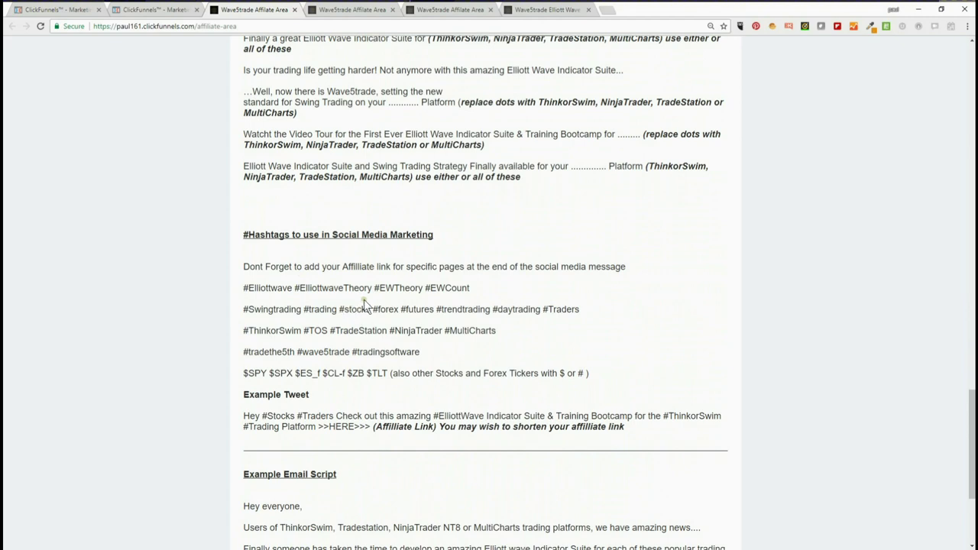
scroll(367, 293, "down", 3)
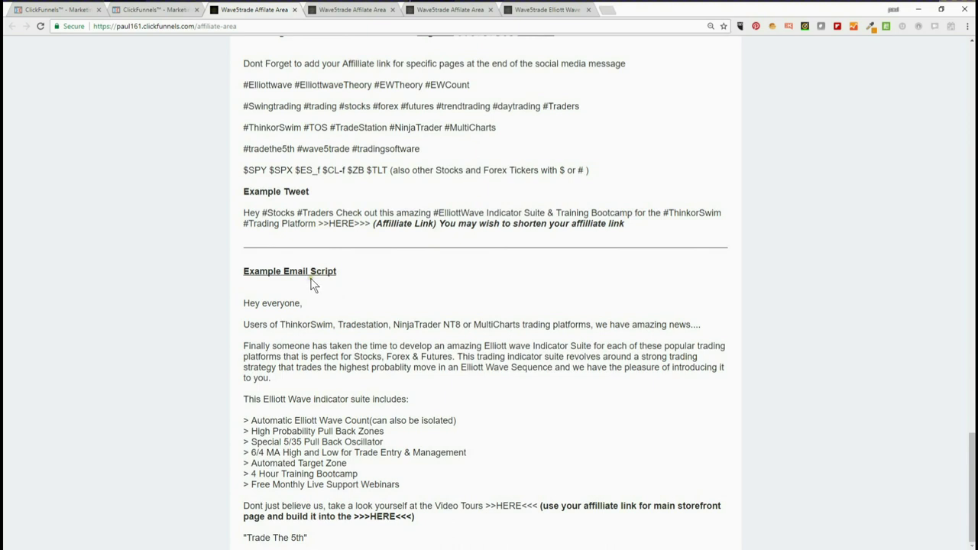
scroll(290, 305, "up", 2)
scroll(294, 314, "up", 20)
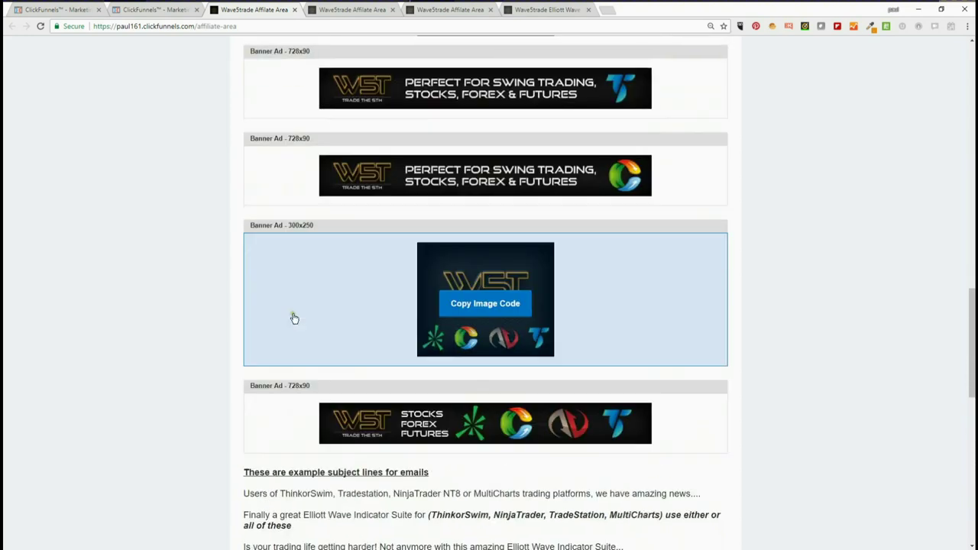
scroll(274, 279, "up", 1)
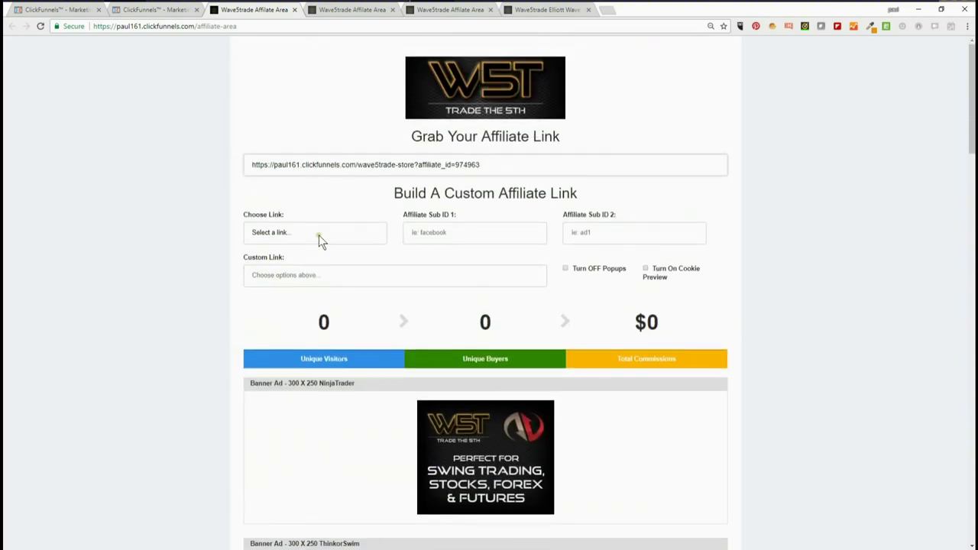
left_click(342, 236)
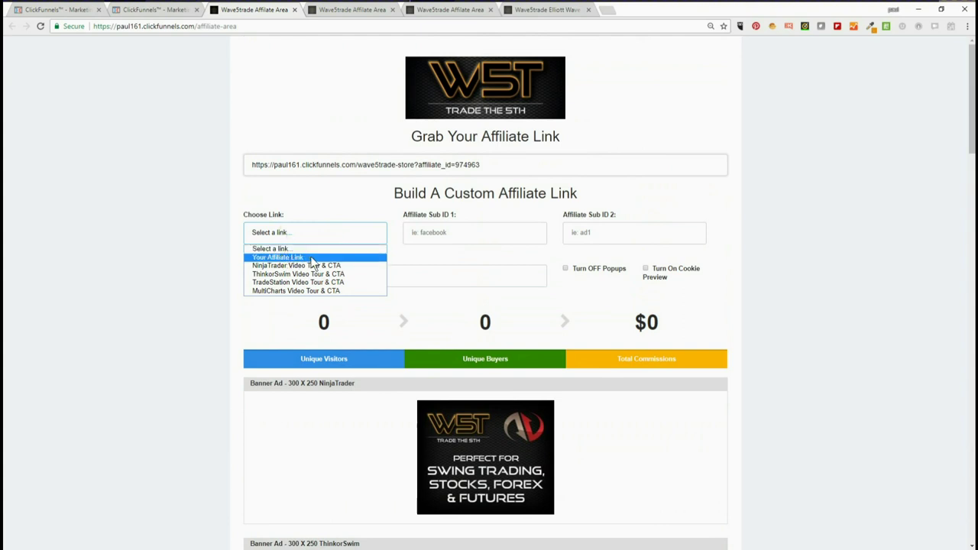
left_click(553, 11)
left_click(550, 11)
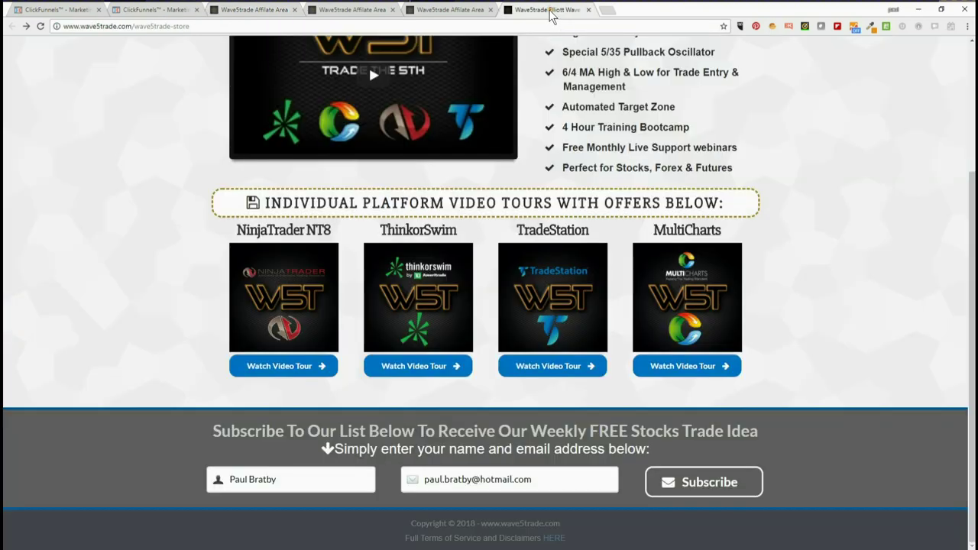
scroll(544, 205, "up", 2)
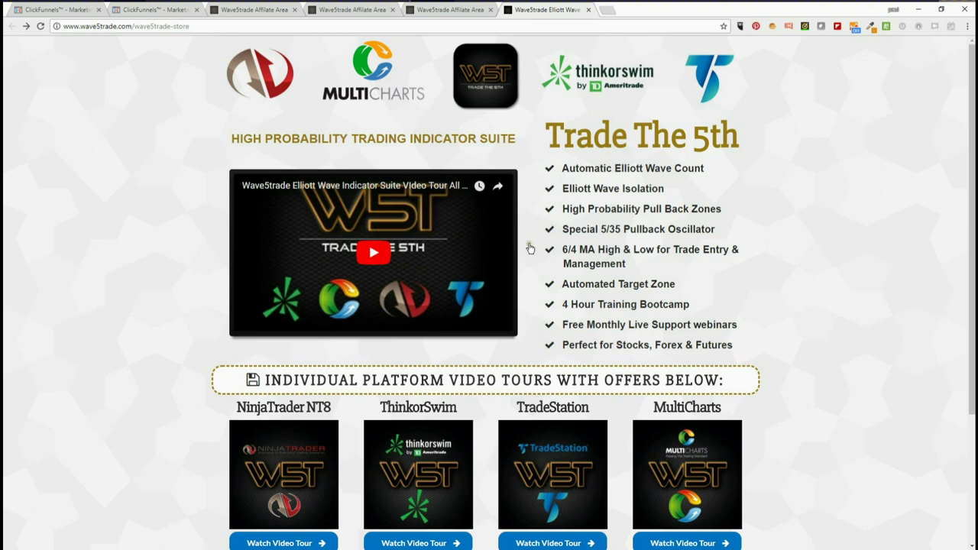
scroll(530, 248, "down", 2)
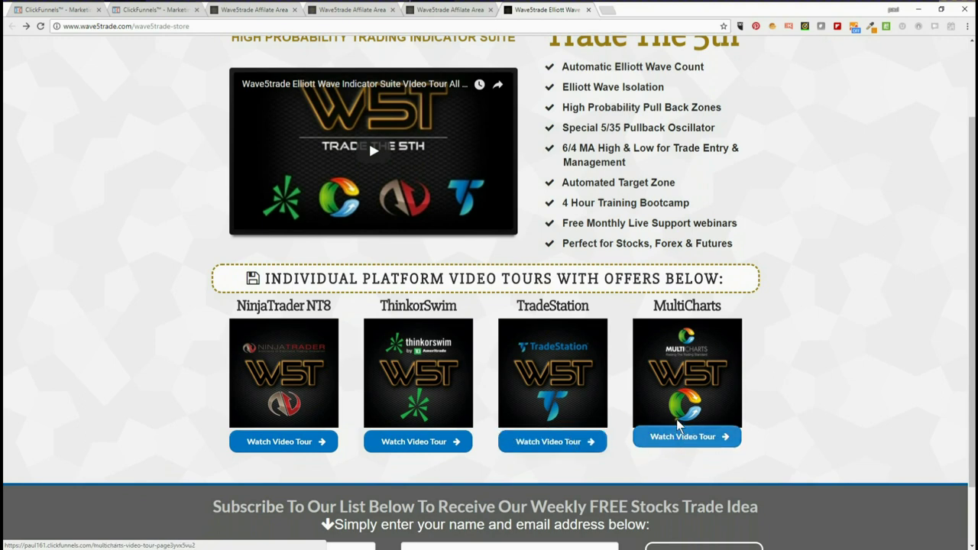
mouse_move(564, 415)
scroll(367, 192, "up", 2)
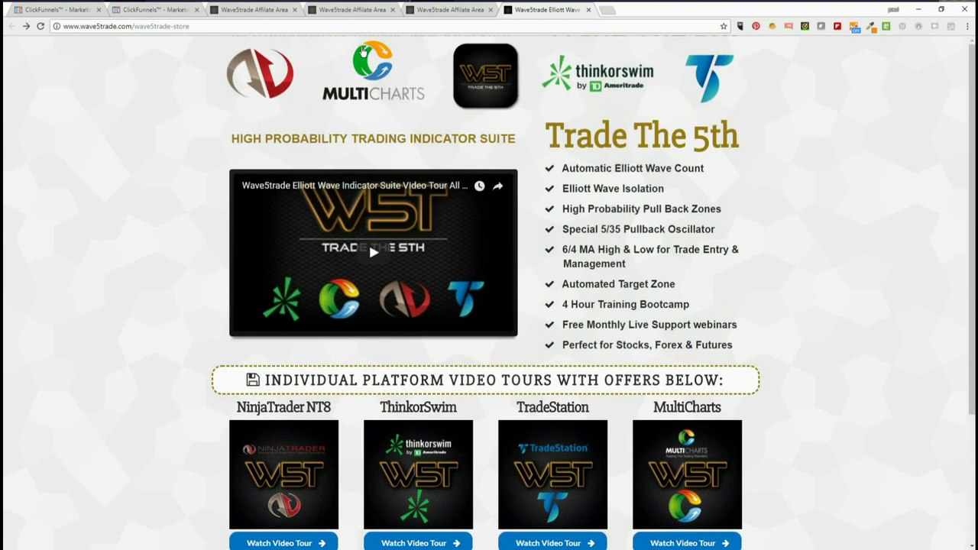
left_click(237, 9)
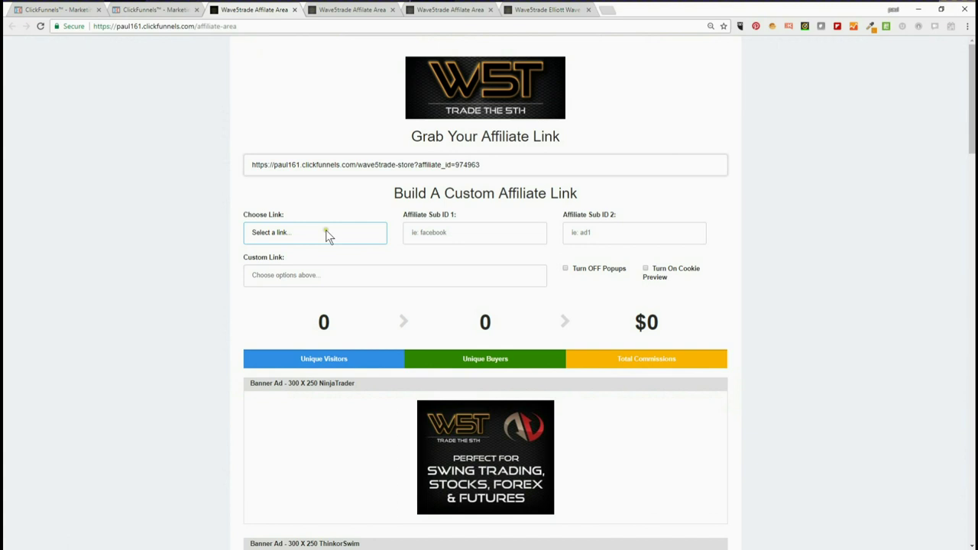
Build the custom link from Your Affiliate Link, select its store URL, and focus Affiliate Sub ID 1
left_click(337, 231)
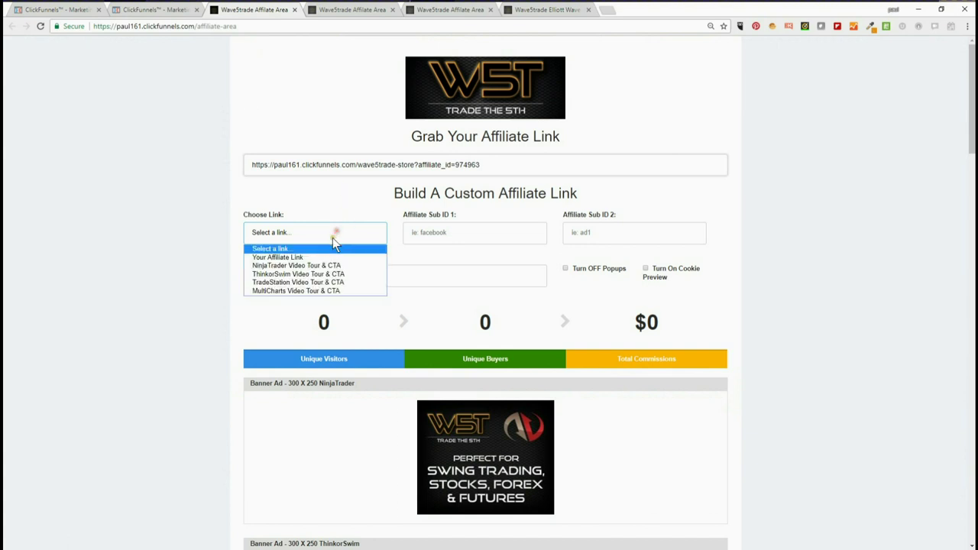
left_click(296, 259)
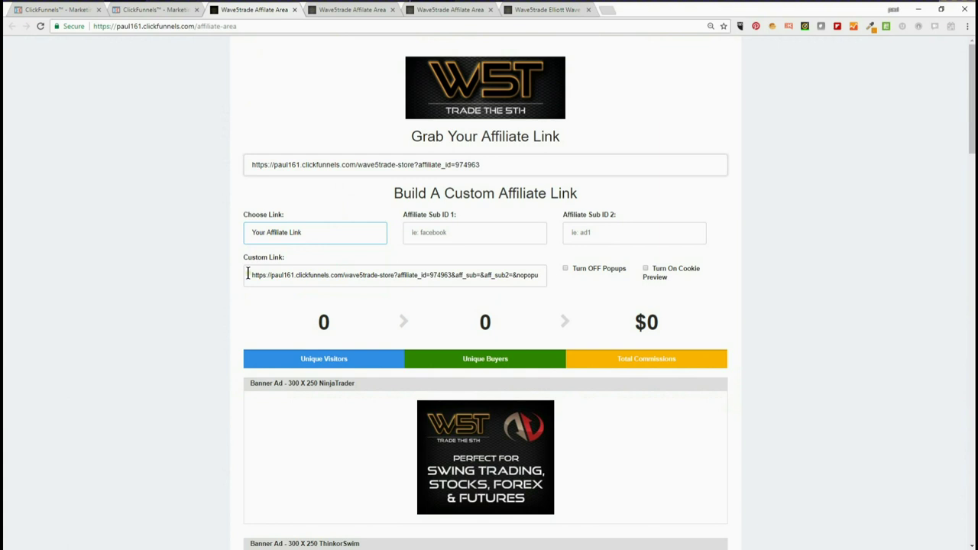
left_click_drag(247, 275, 558, 280)
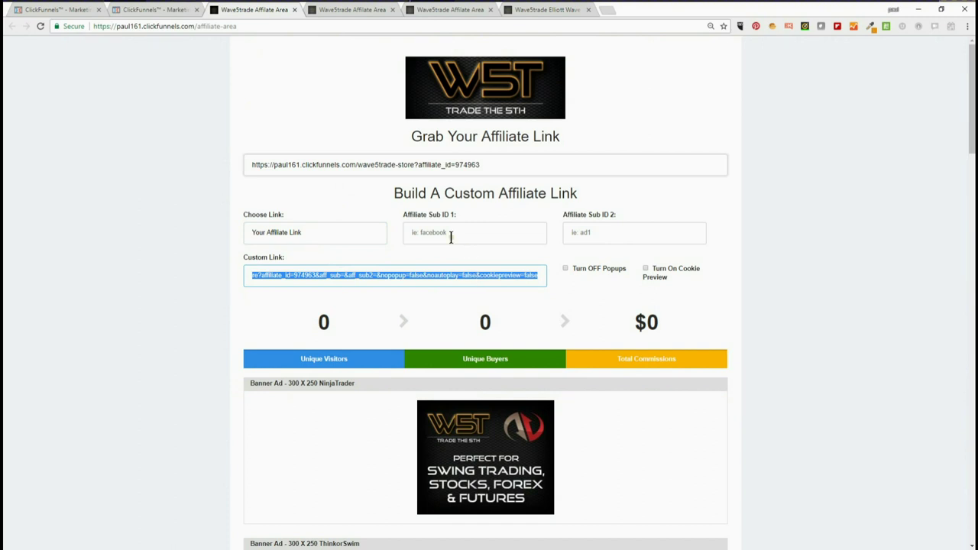
left_click(421, 234)
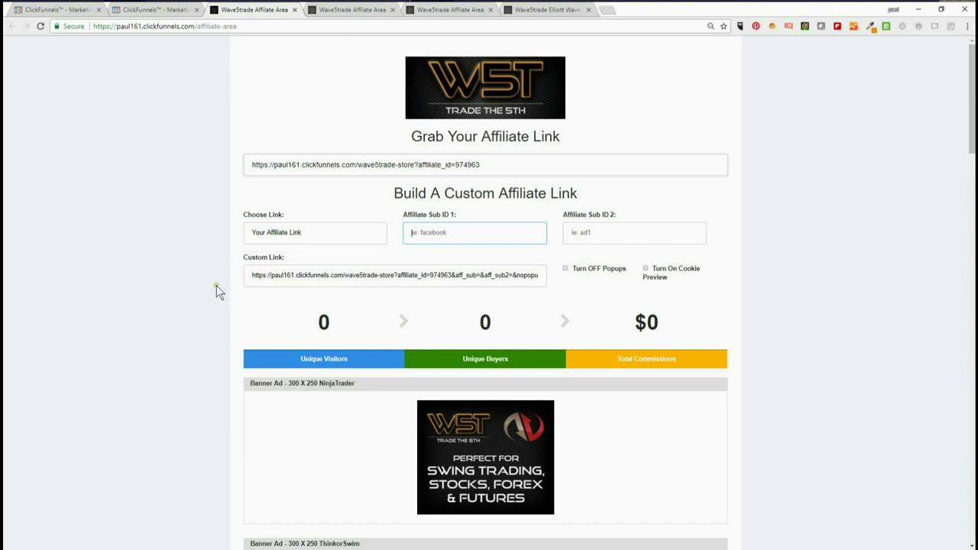
scroll(229, 312, "down", 20)
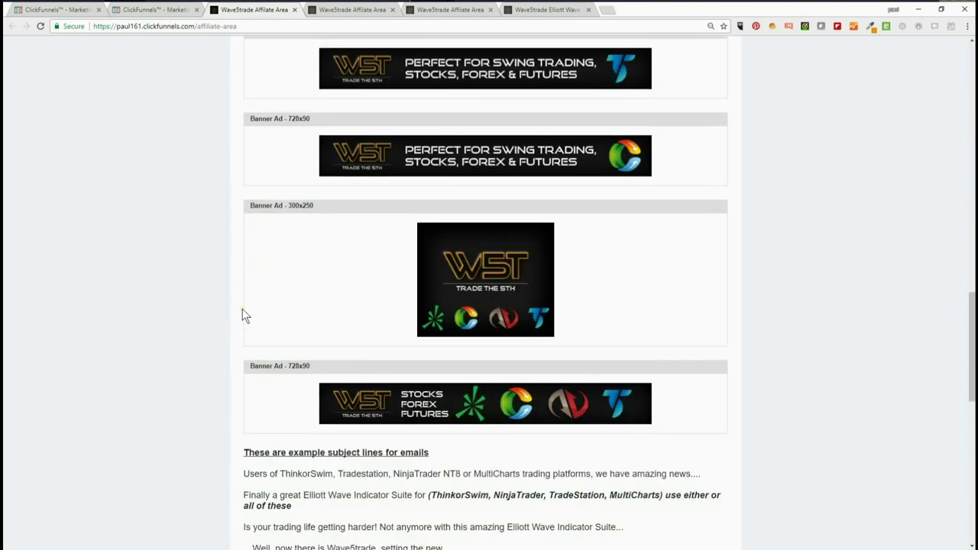
Reveal the HTML embed codes for the 728x90 and 300x250 WaveStrade banners, enlarging the code box
mouse_move(426, 301)
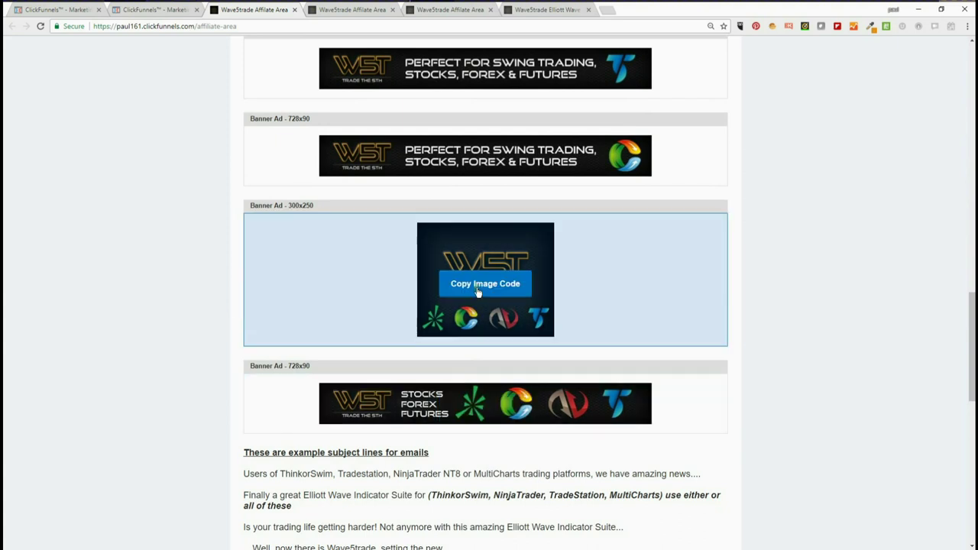
mouse_move(511, 410)
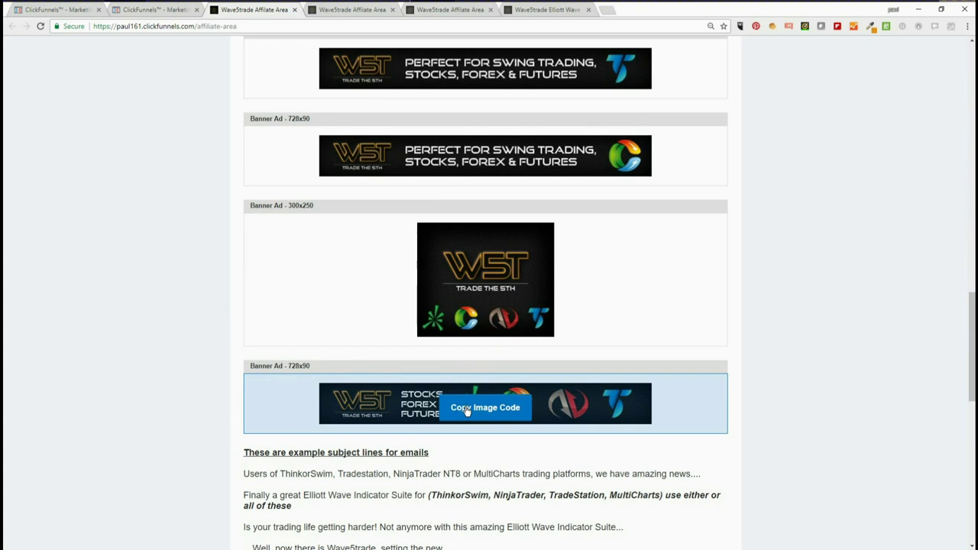
left_click(467, 410)
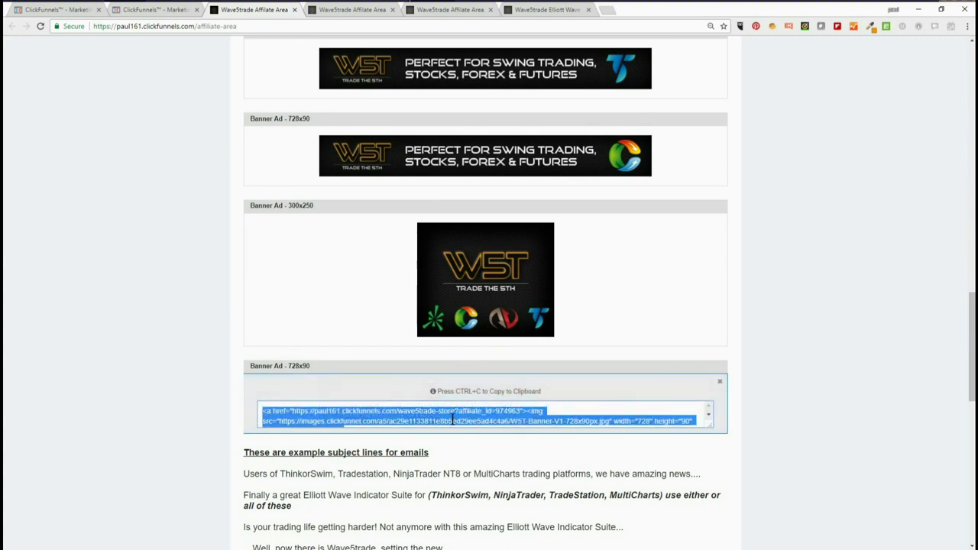
scroll(616, 382, "down", 2)
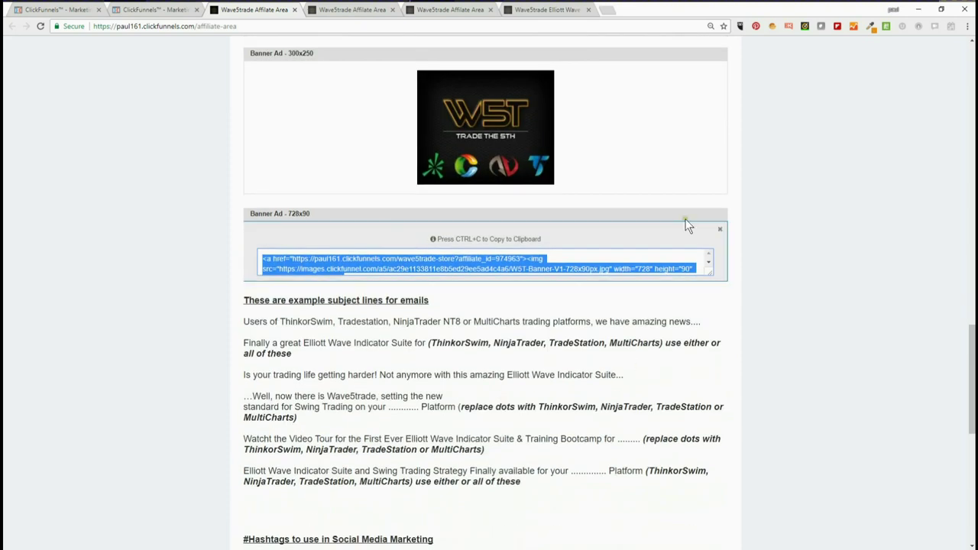
left_click_drag(709, 272, 710, 333)
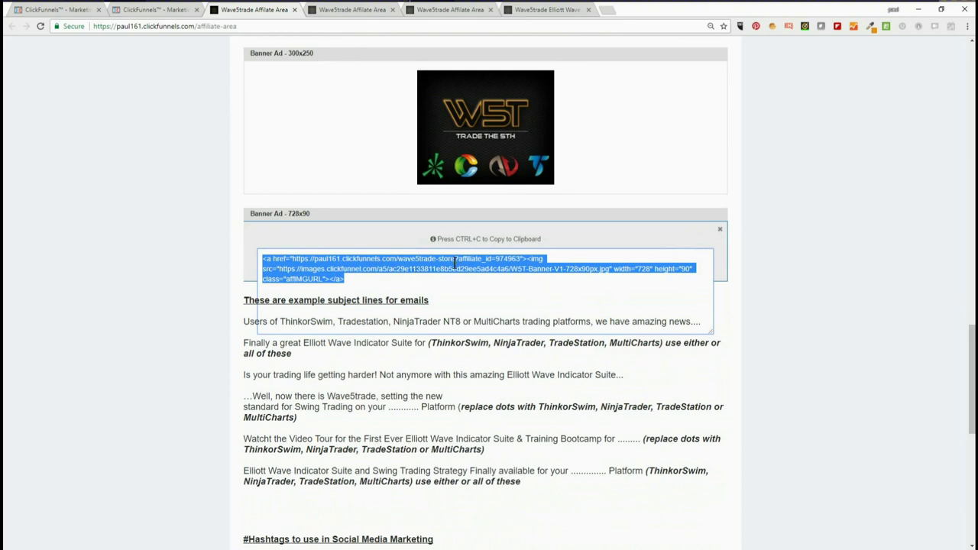
scroll(528, 367, "up", 3)
left_click(491, 386)
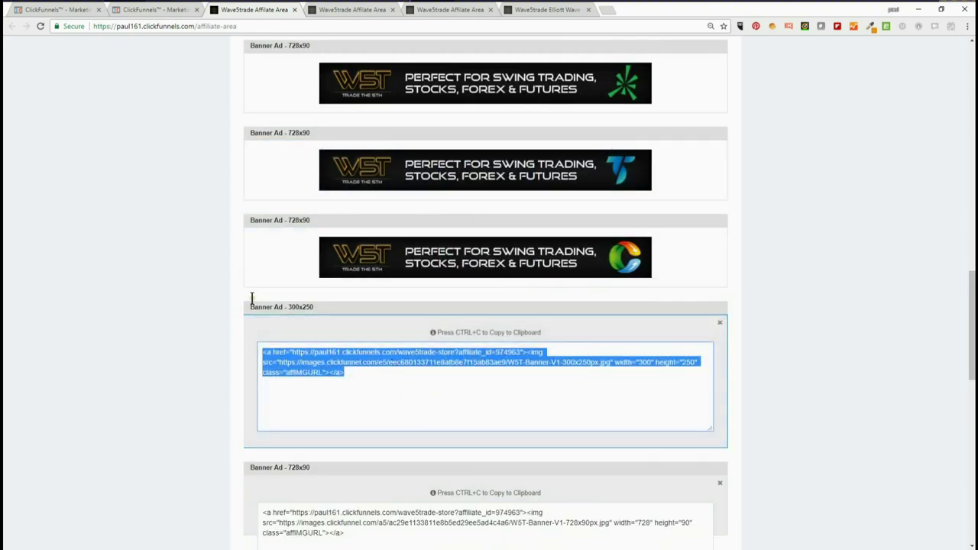
Target the custom link at NinjaTrader Video Tour & CTA and show the NinjaTrader 300x250 banner code
scroll(233, 291, "up", 10)
scroll(232, 288, "up", 3)
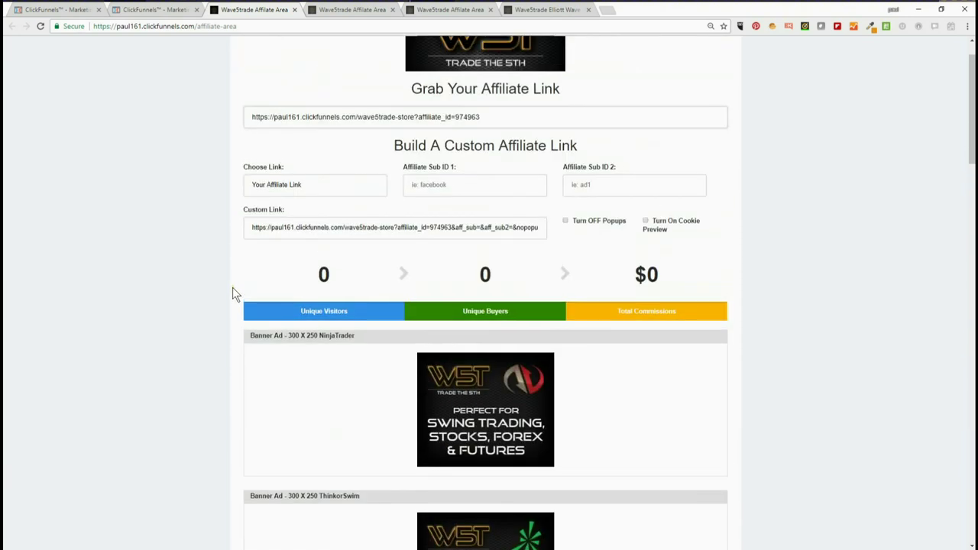
scroll(232, 288, "down", 2)
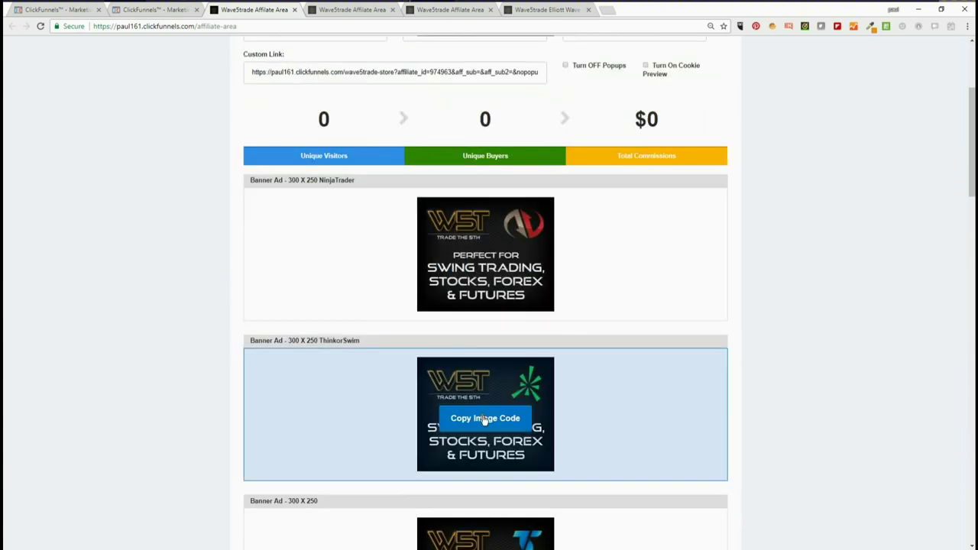
left_click(480, 420)
mouse_move(508, 242)
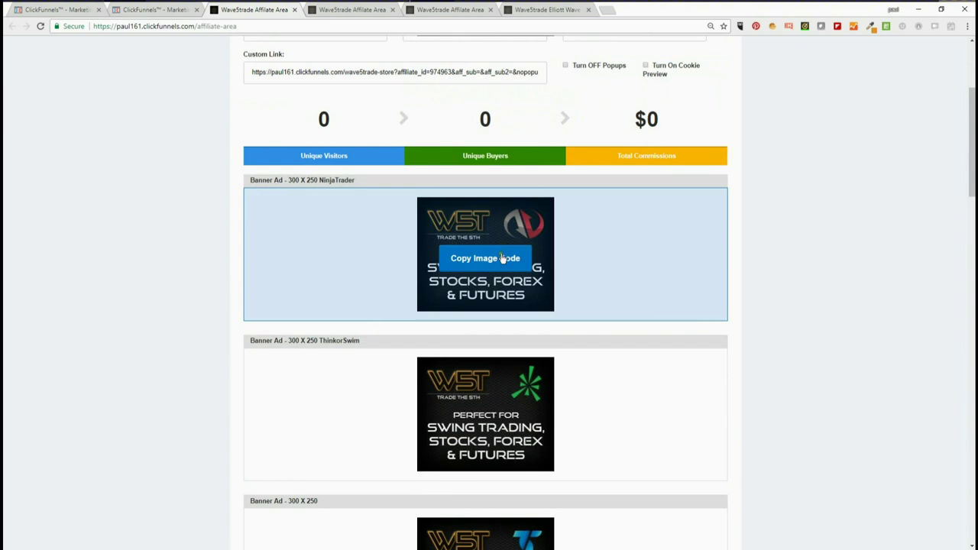
scroll(489, 268, "up", 2)
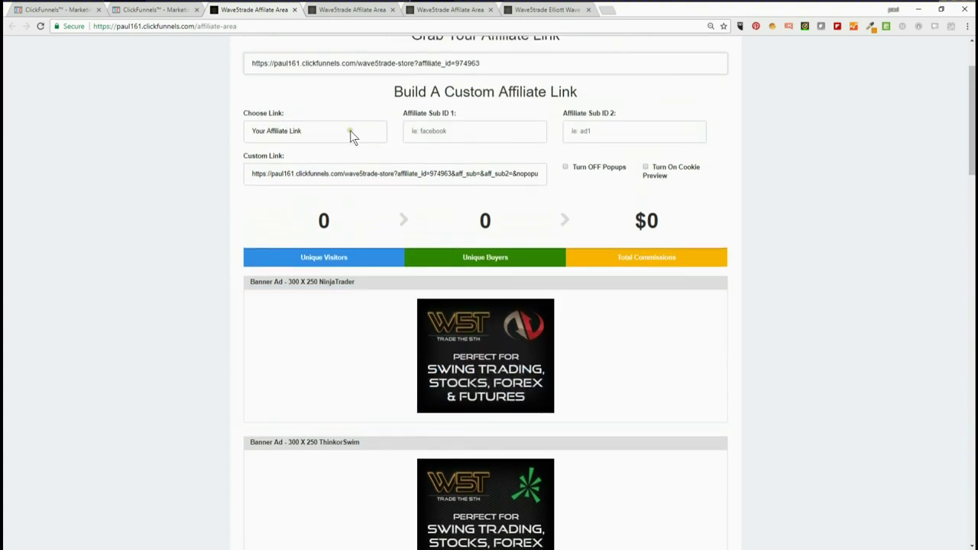
left_click(373, 134)
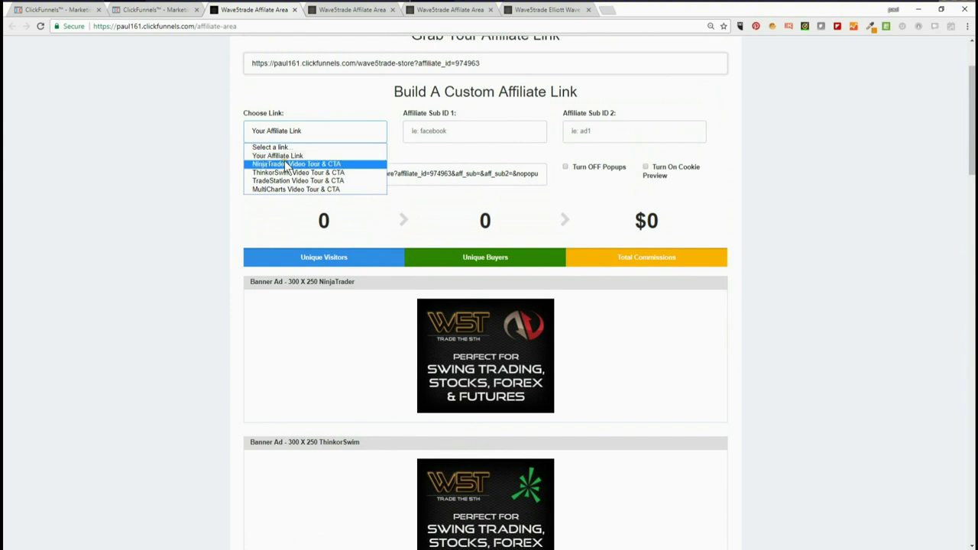
left_click(326, 167)
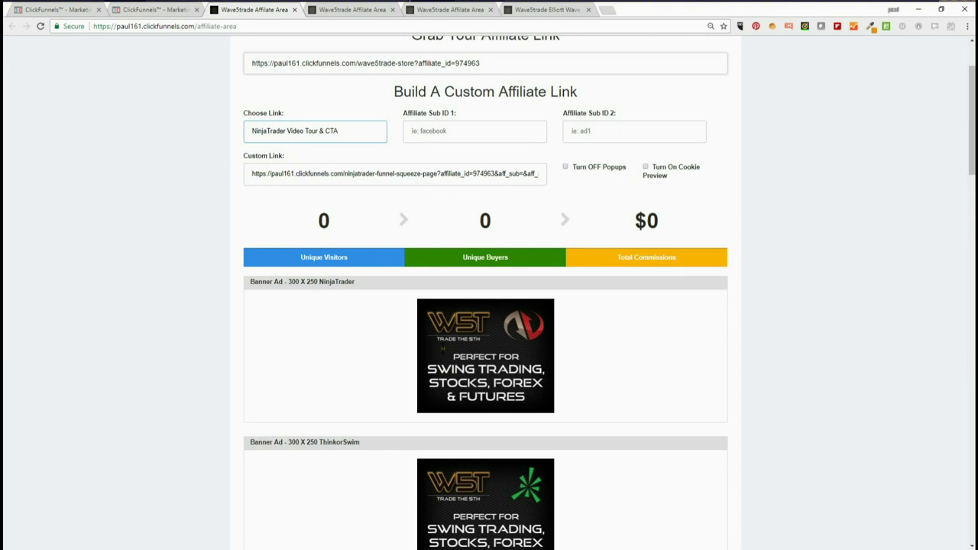
mouse_move(482, 356)
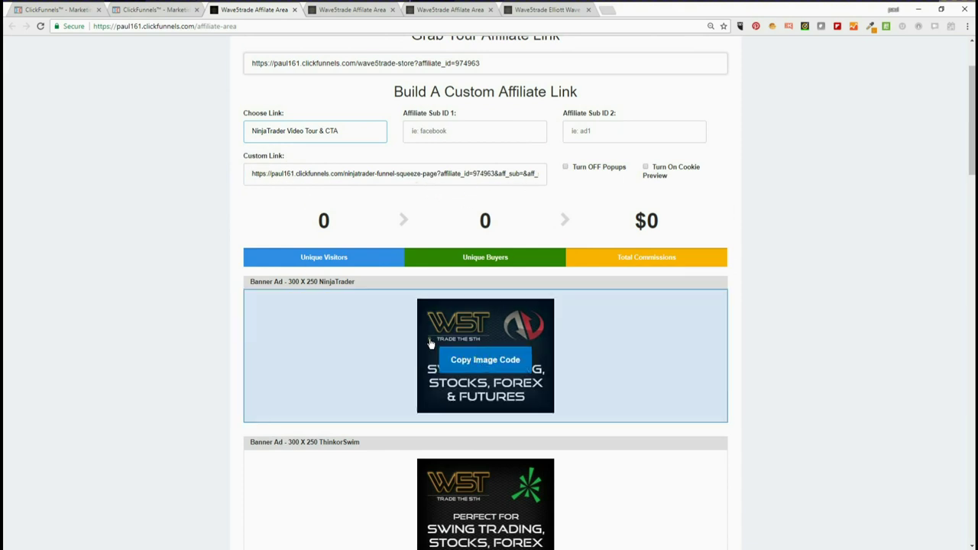
left_click(493, 361)
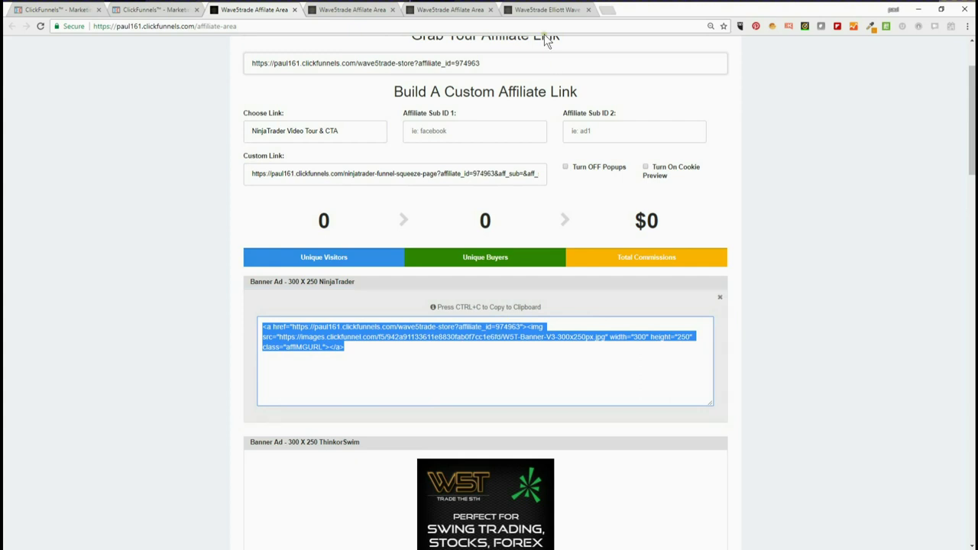
Follow the store's NinjaTrader video tour, pausing the video, through to the $399 lifetime license order form
left_click(547, 10)
scroll(315, 380, "down", 3)
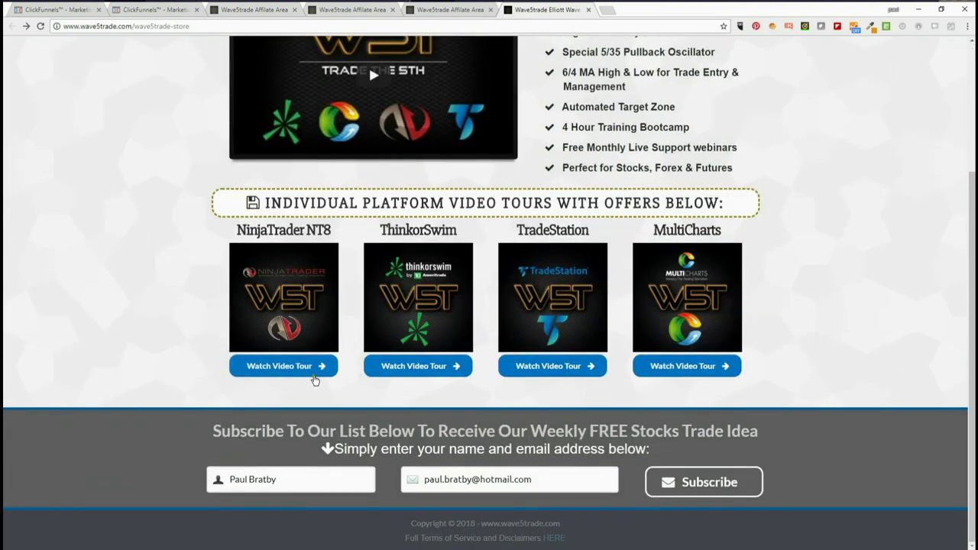
left_click(298, 370)
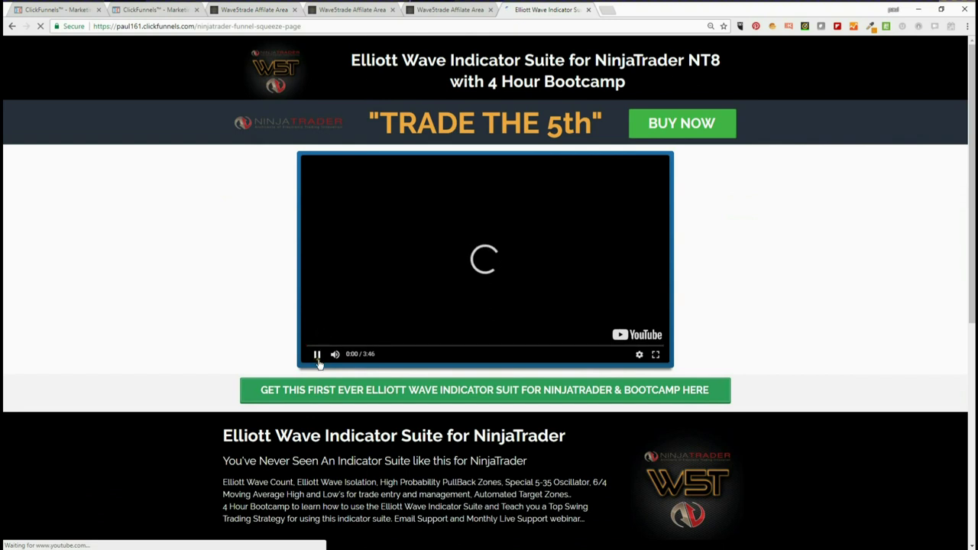
left_click(316, 355)
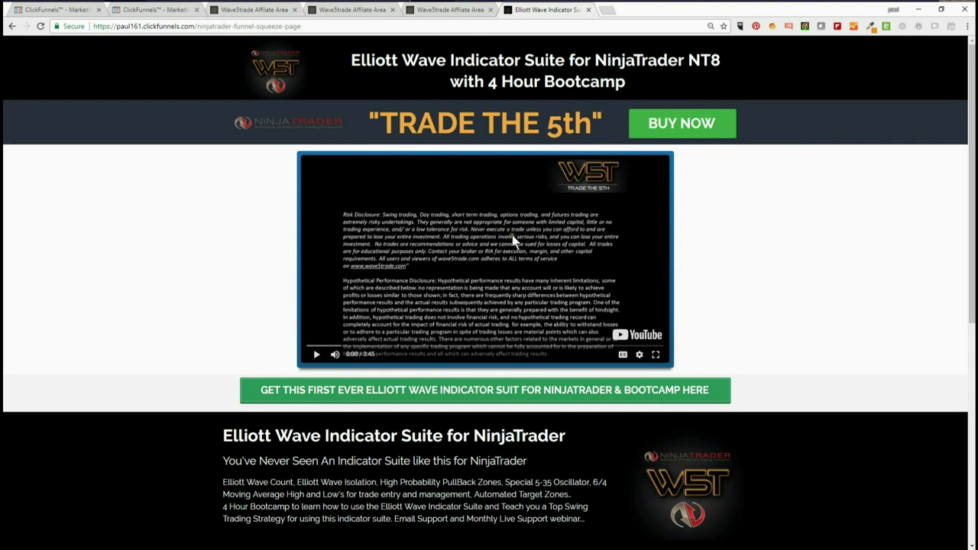
left_click(679, 126)
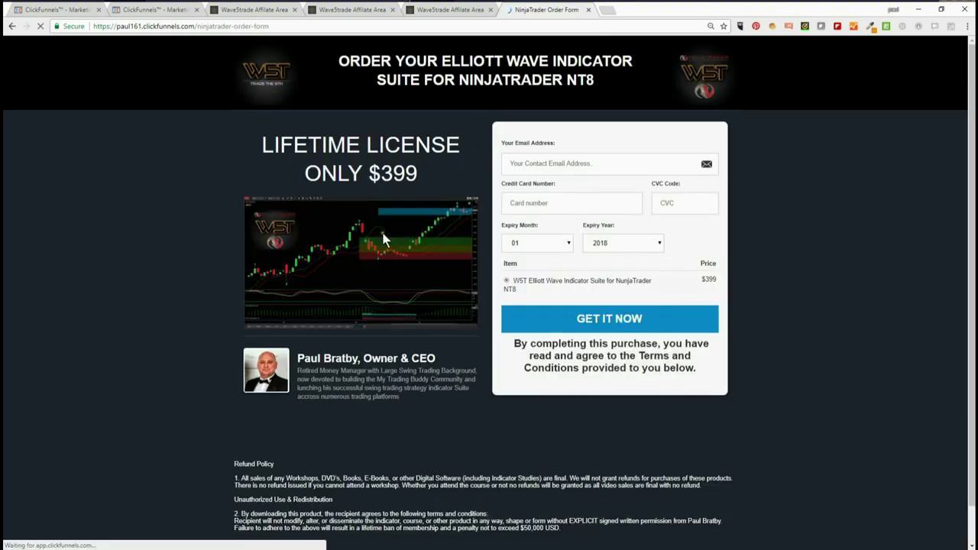
Return to the WaveStrade Affiliate Area and choose ThinkorSwim Video Tour & CTA as the link destination
left_click(243, 10)
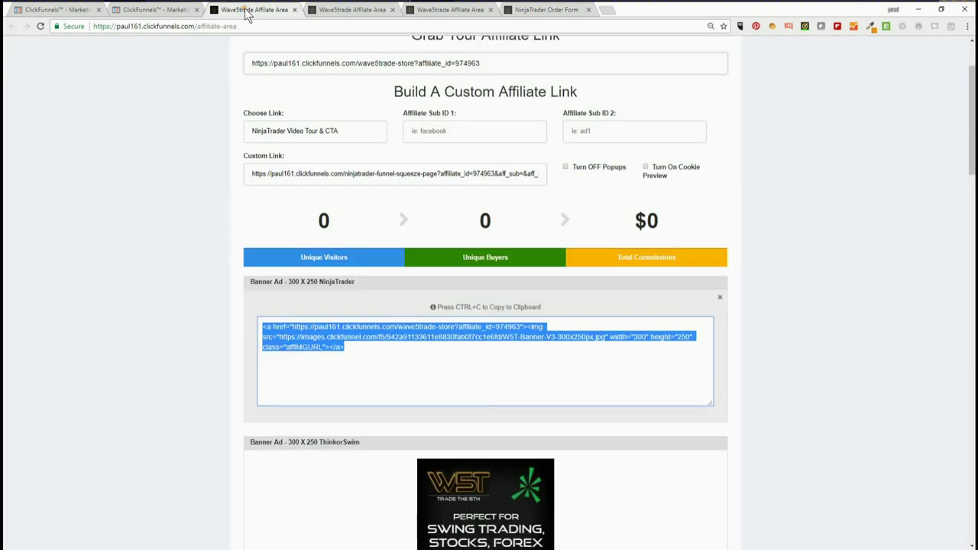
left_click(369, 131)
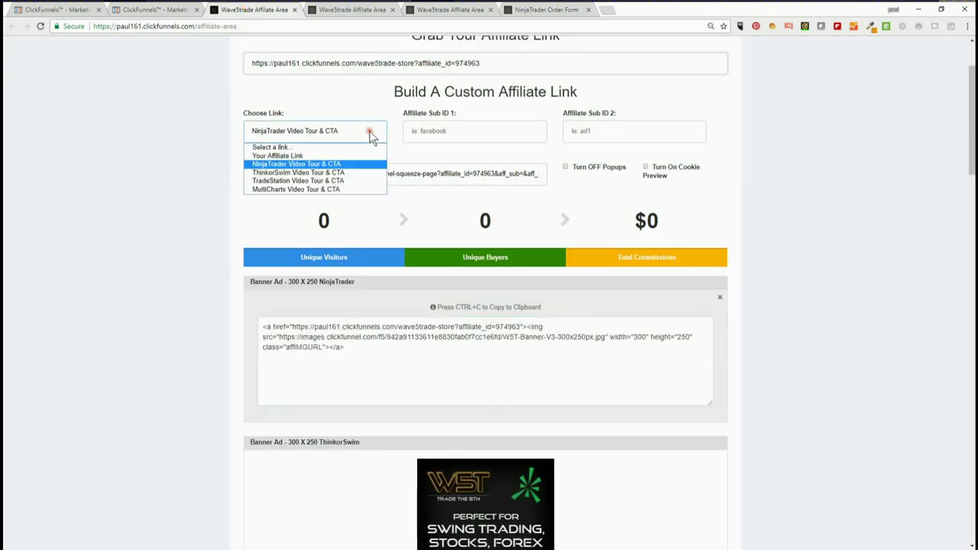
left_click(334, 175)
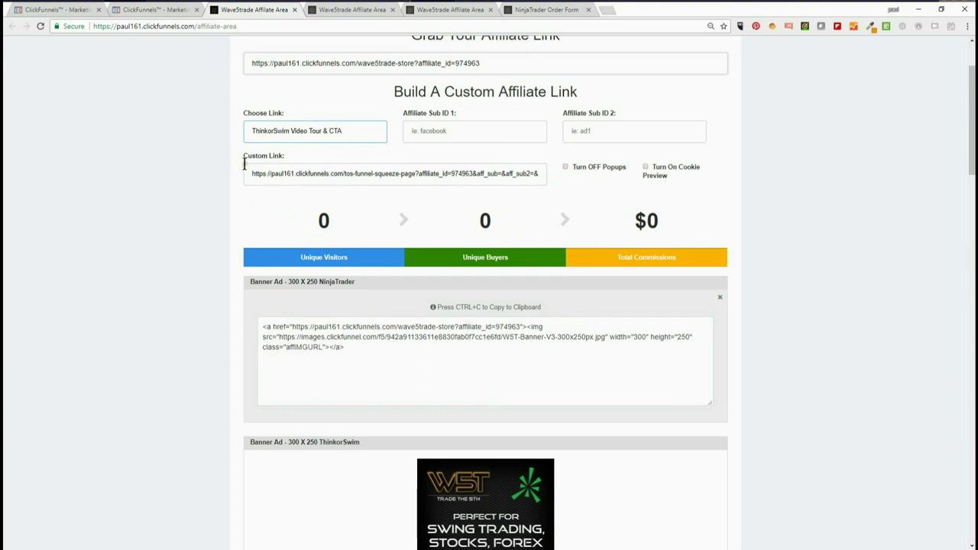
left_click(350, 132)
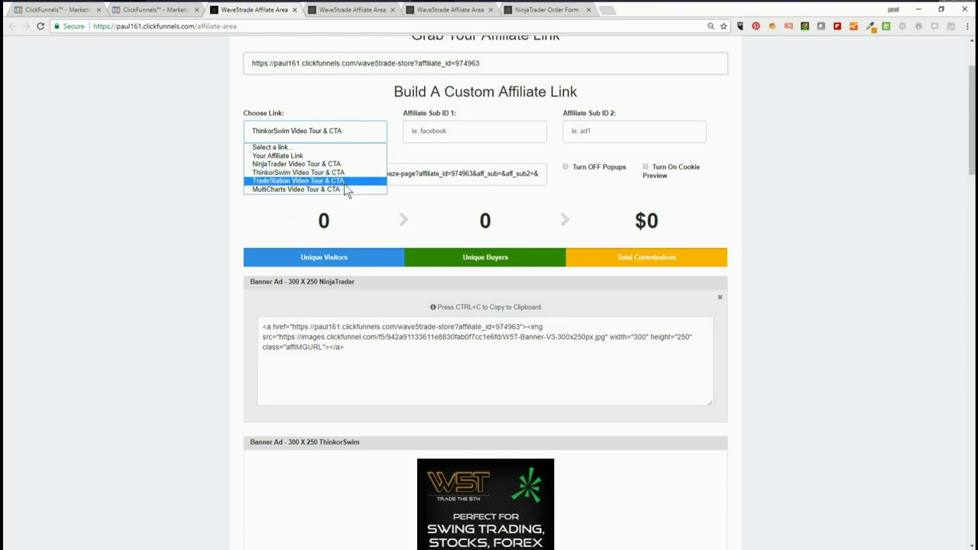
scroll(429, 215, "down", 2)
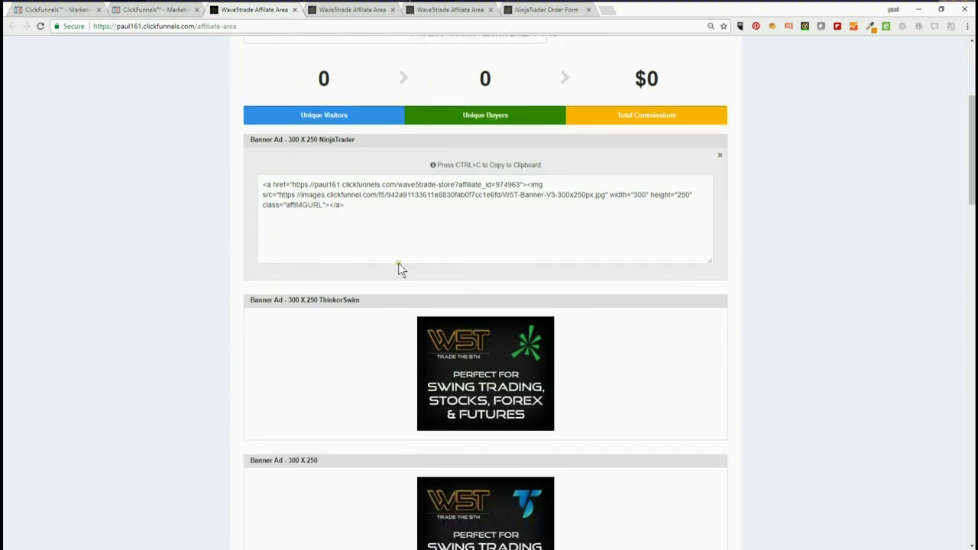
scroll(391, 252, "down", 7)
scroll(363, 240, "down", 8)
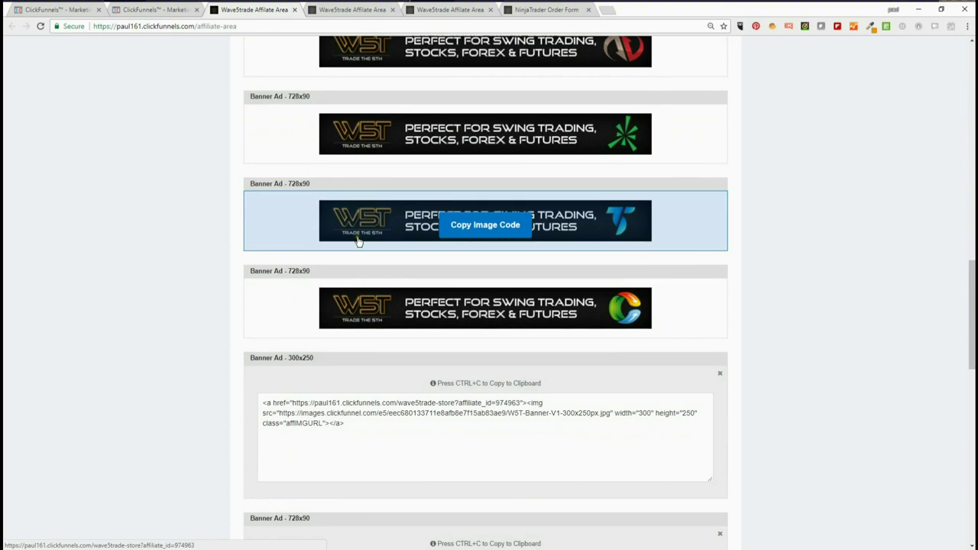
scroll(391, 252, "down", 1)
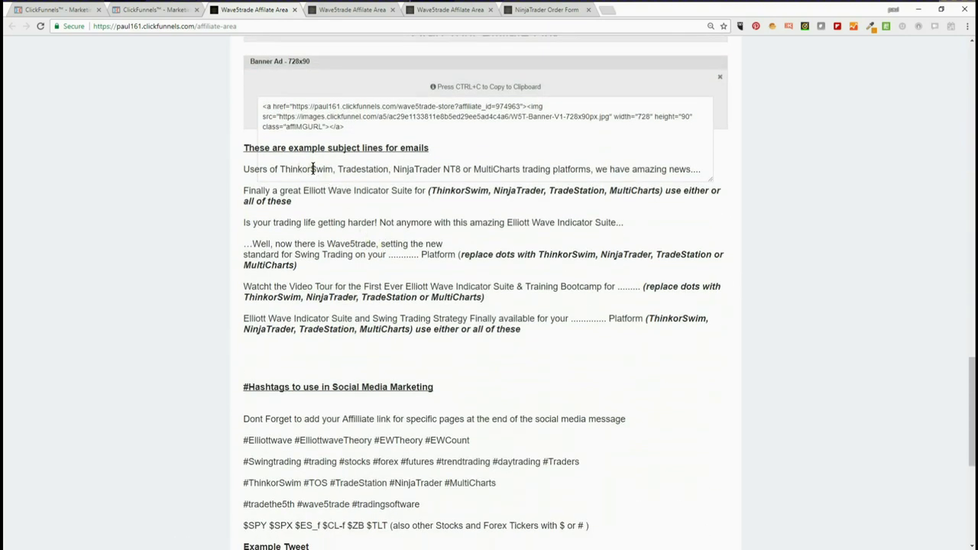
scroll(312, 167, "down", 2)
scroll(313, 222, "down", 1)
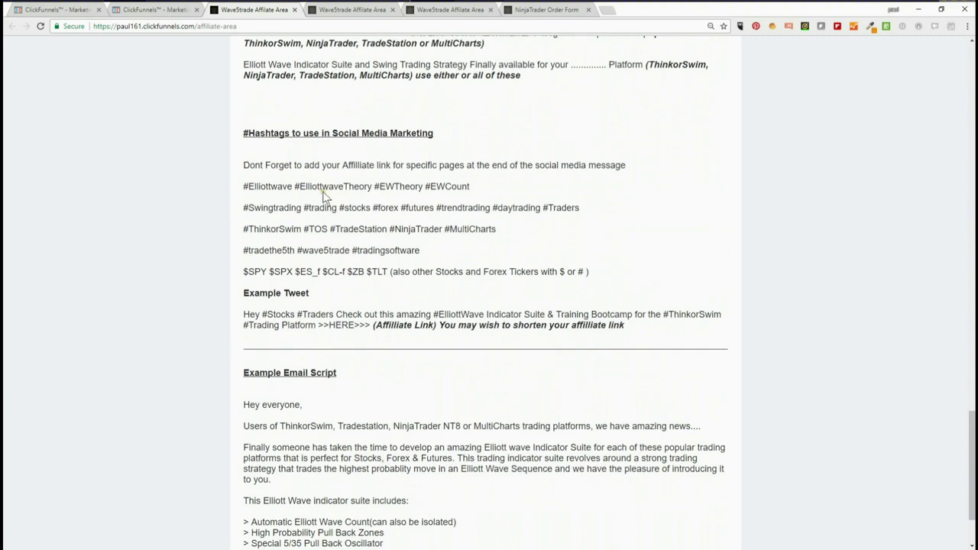
scroll(322, 191, "down", 1)
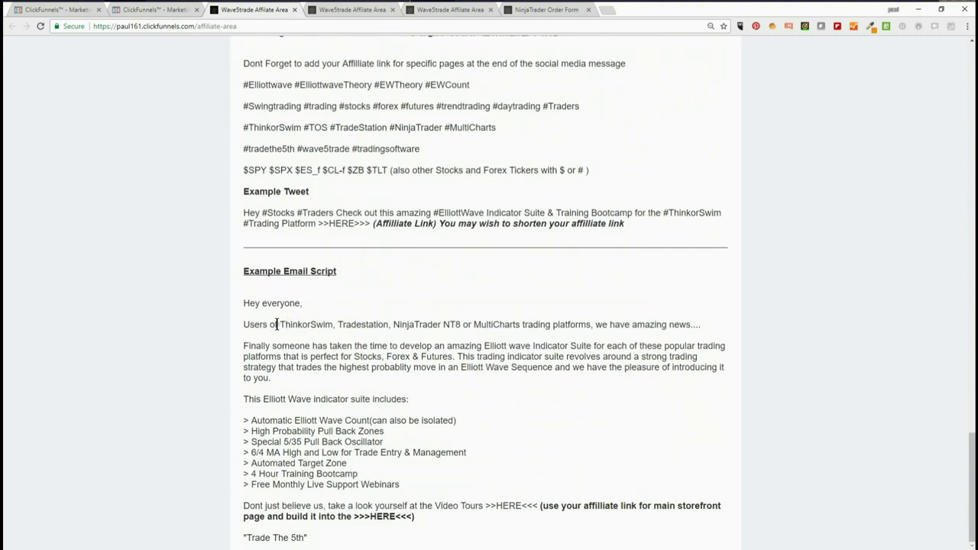
scroll(288, 322, "up", 15)
scroll(208, 243, "up", 5)
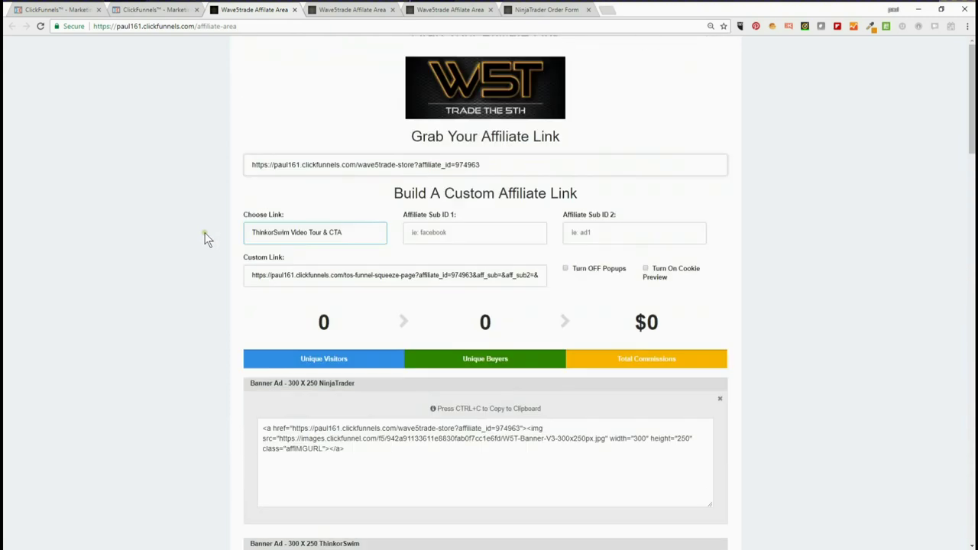